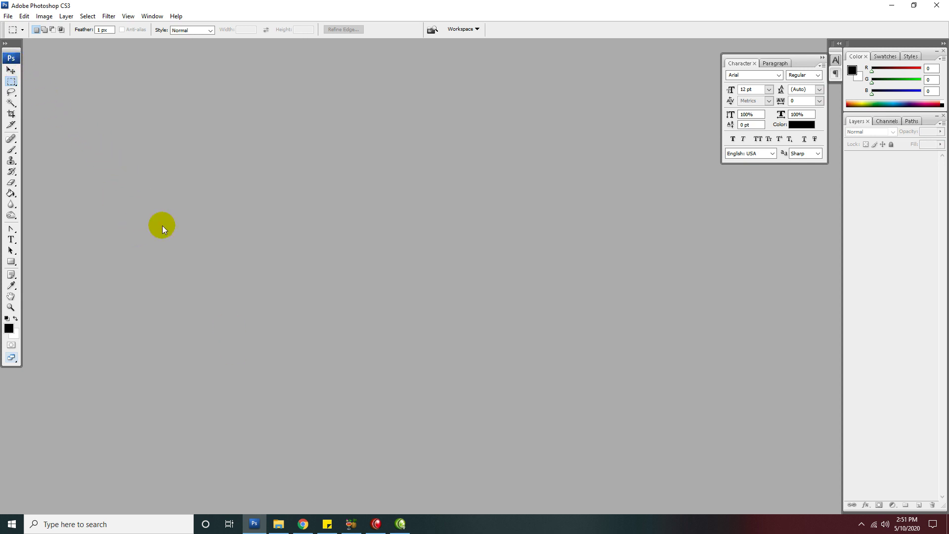
Examine the Move, Marquee, Lasso, Magic Wand, Crop and Slice tools and the variants grouped with them
left_click(12, 73)
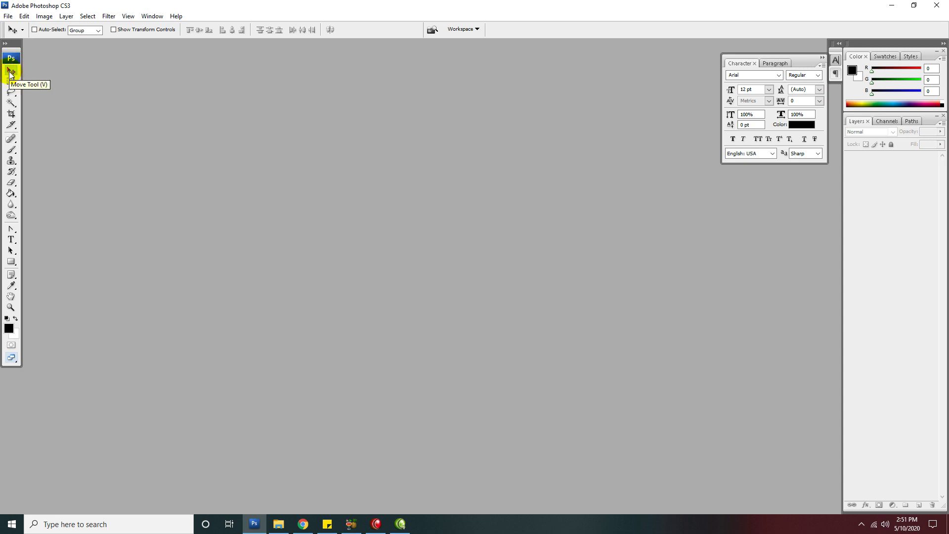
left_click(10, 86)
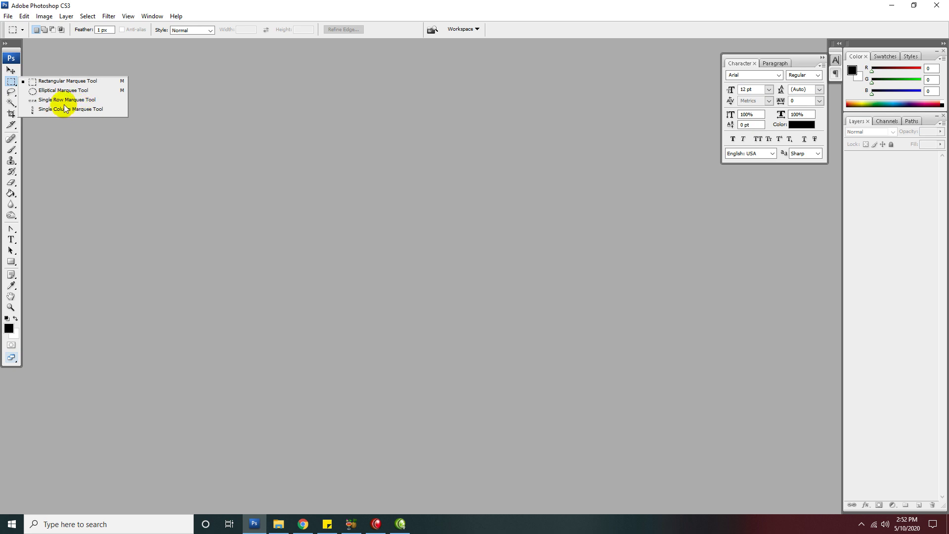
left_click(12, 92)
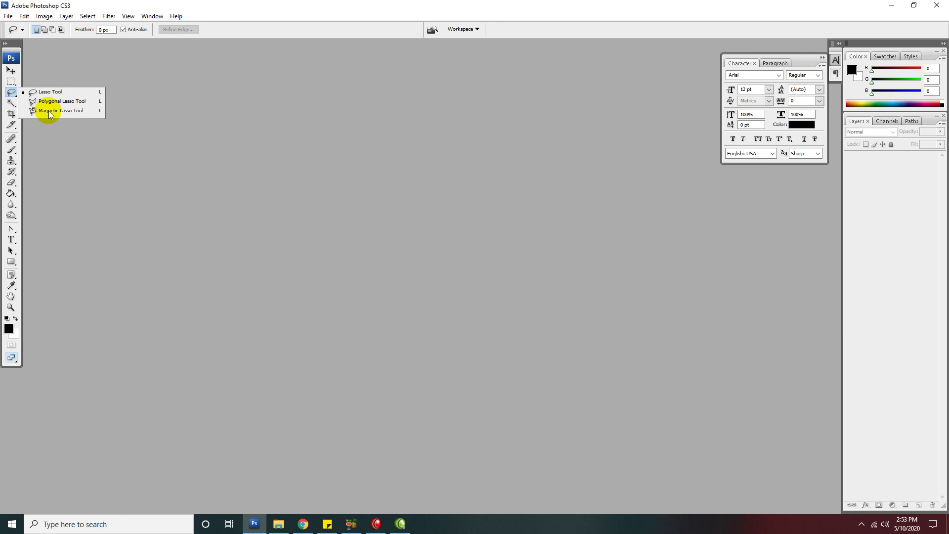
left_click(14, 105)
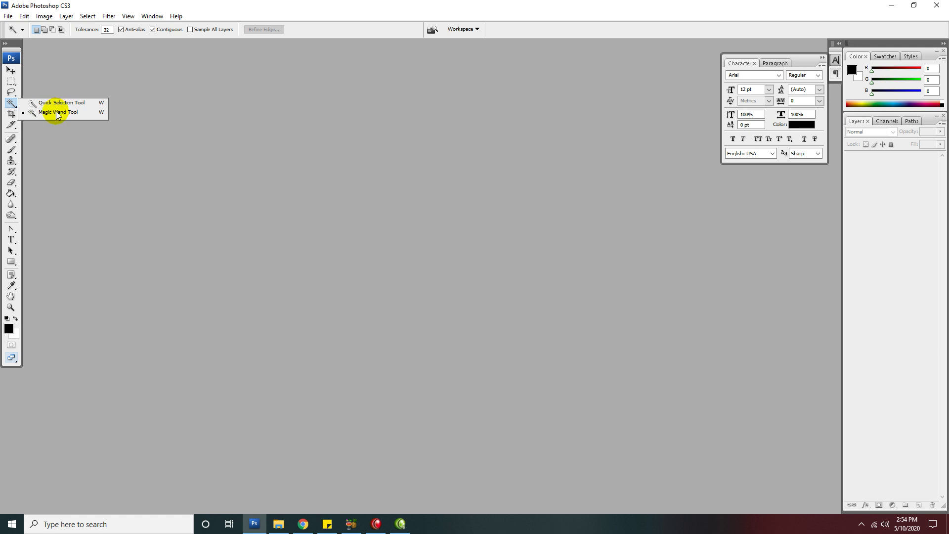
left_click(11, 114)
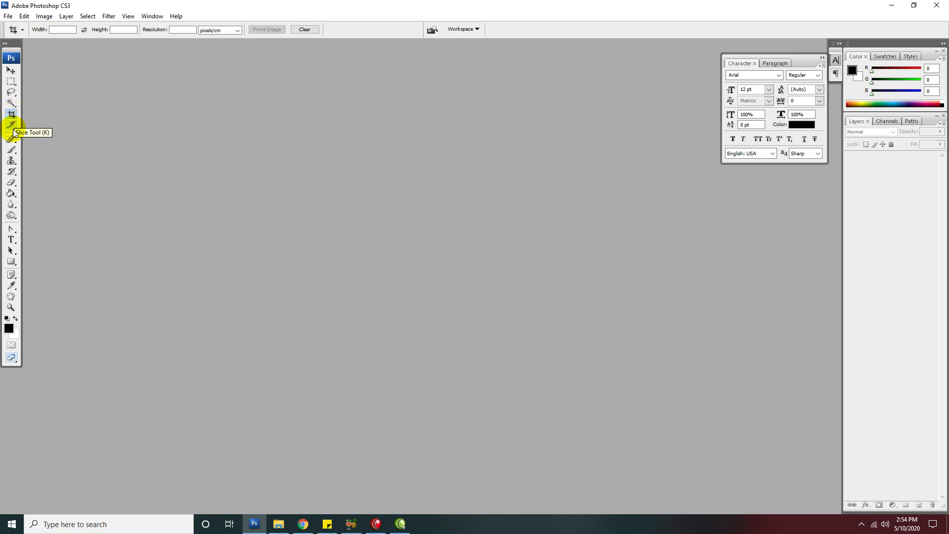
left_click(13, 130)
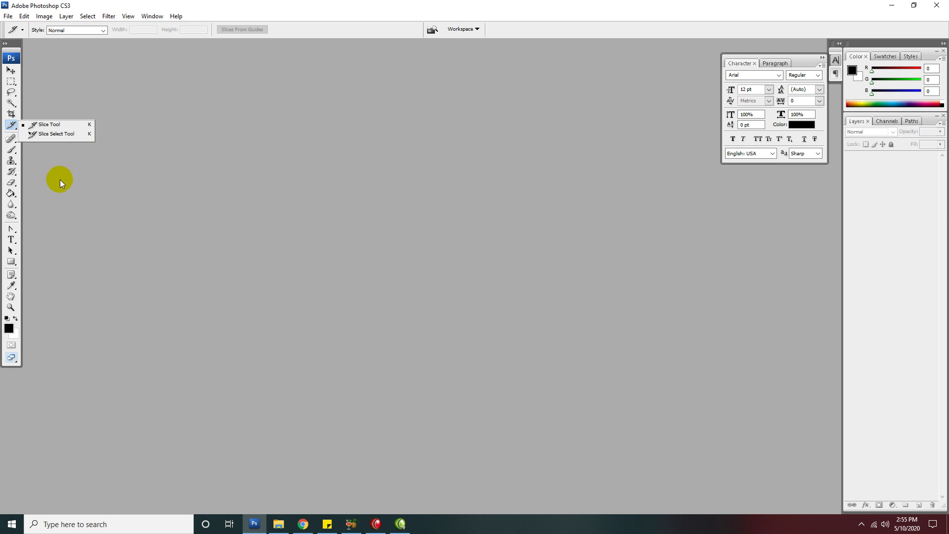
Examine the Spot Healing Brush, Brush, Clone Stamp and History Brush tools with their grouped variants
left_click(11, 141)
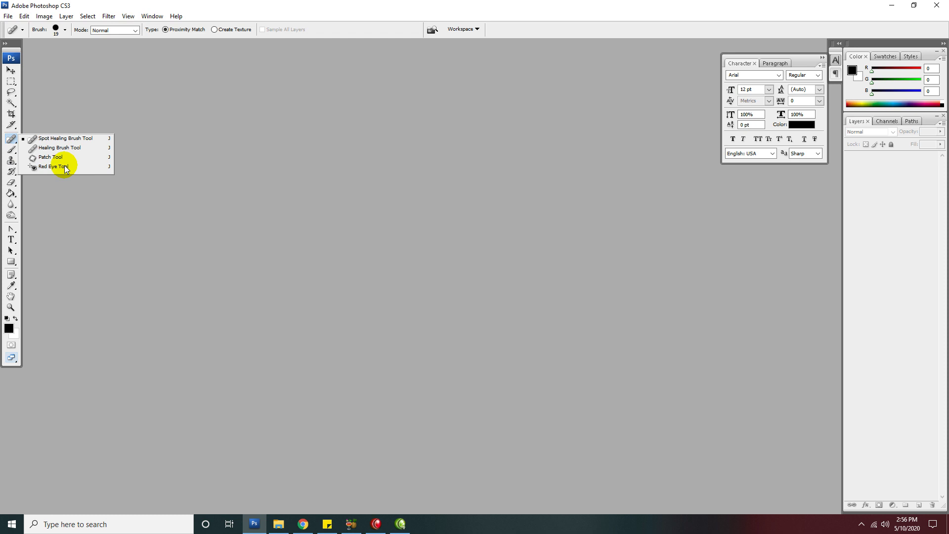
left_click(16, 153)
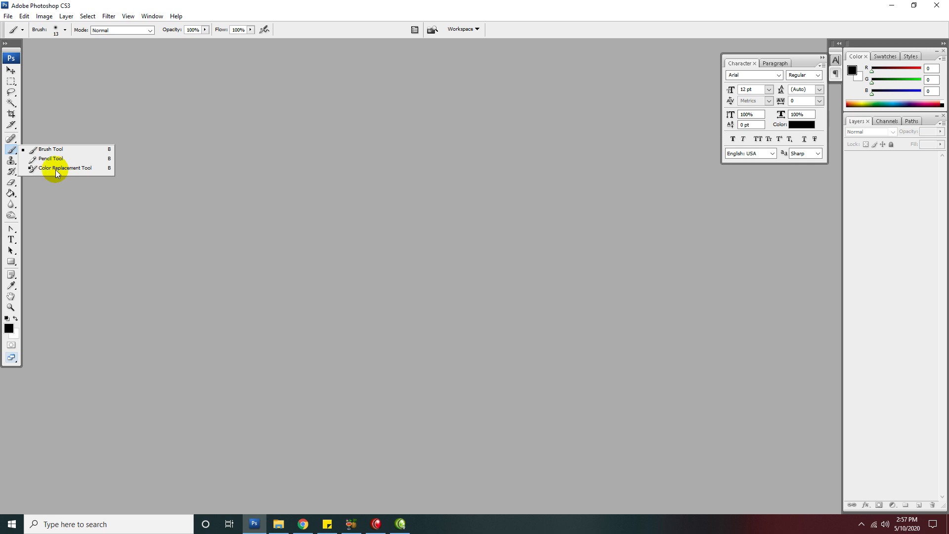
left_click(12, 162)
left_click(12, 162)
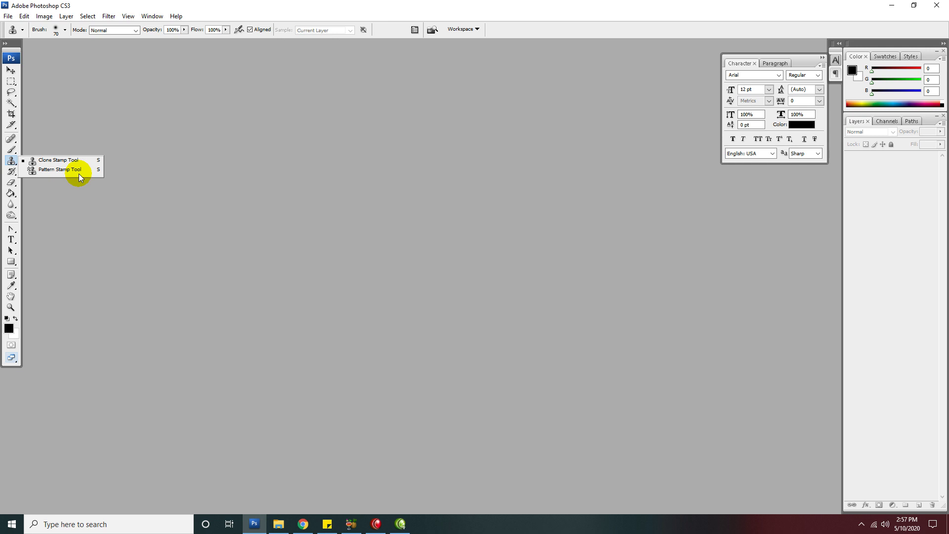
left_click(11, 174)
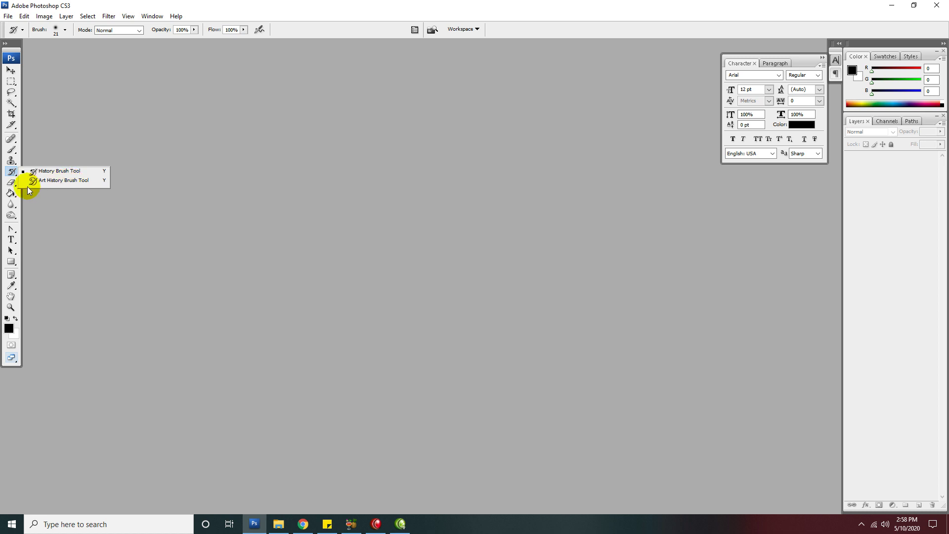
Examine the Eraser, Paint Bucket, Blur and Burn tools together with their grouped variants
left_click(12, 184)
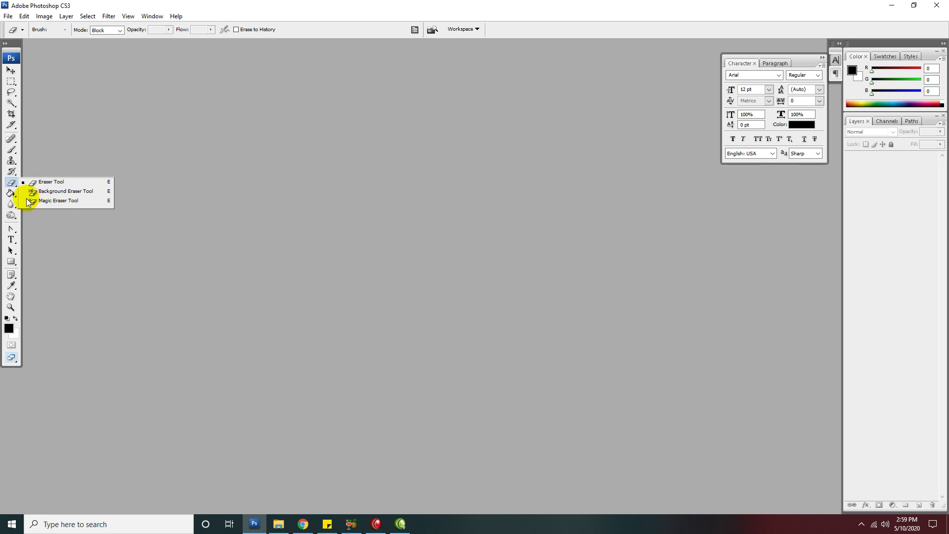
left_click(11, 194)
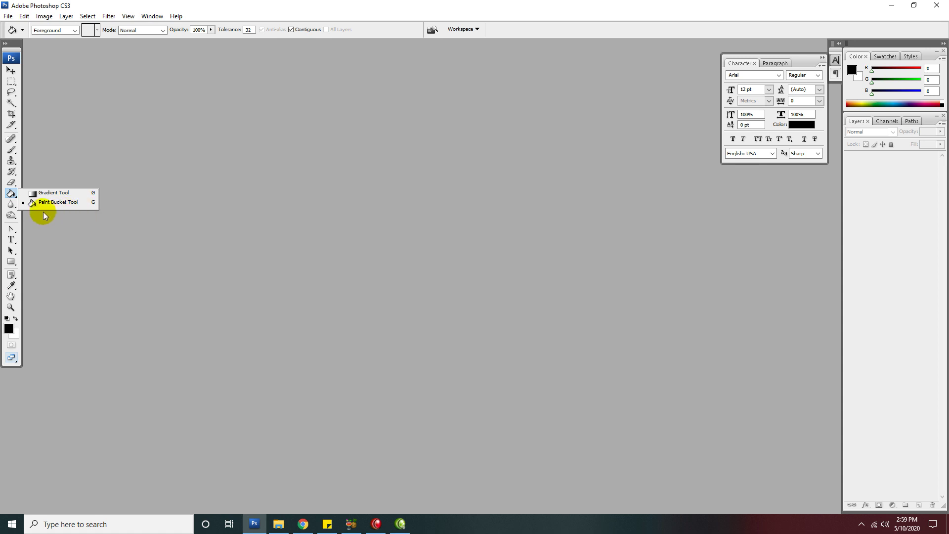
left_click(9, 210)
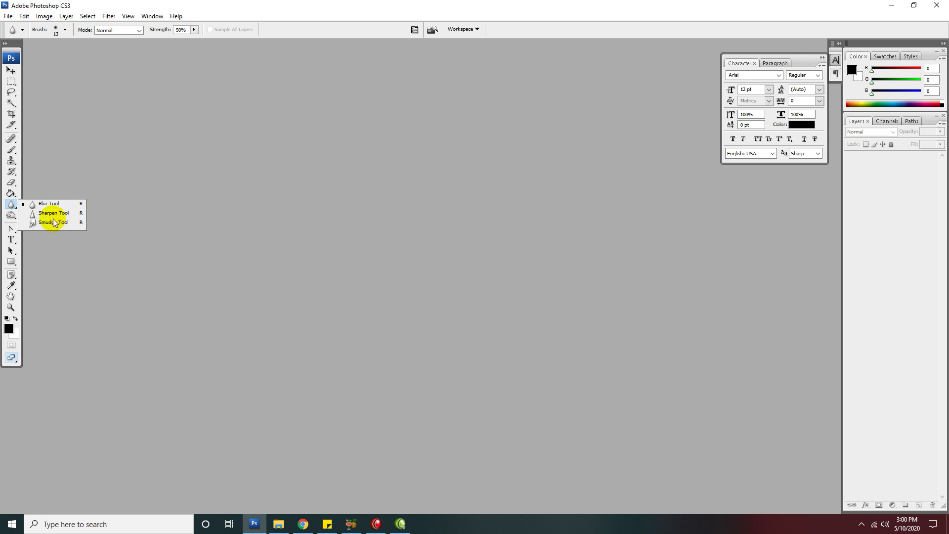
left_click(13, 215)
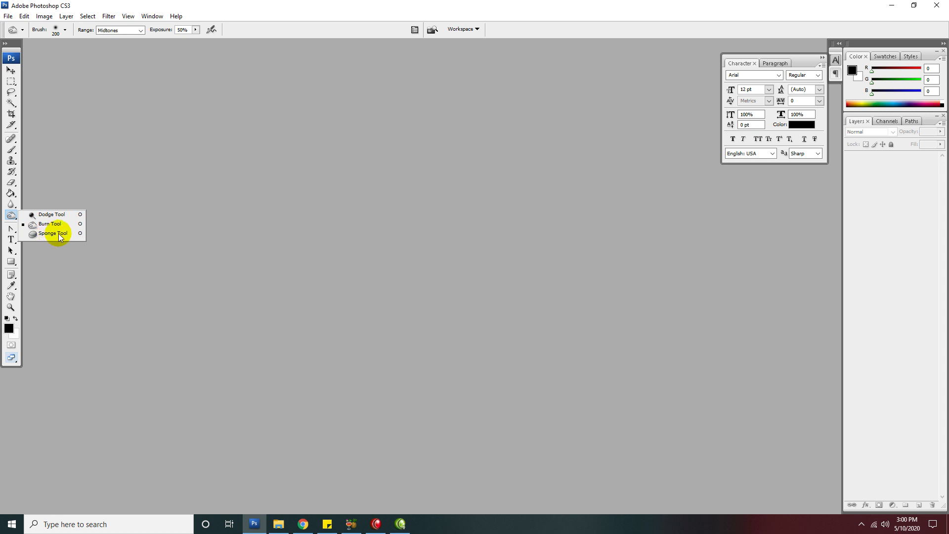
Examine the variants grouped with the Convert Point, Horizontal Type, Path Selection and Rectangle tools
left_click(12, 228)
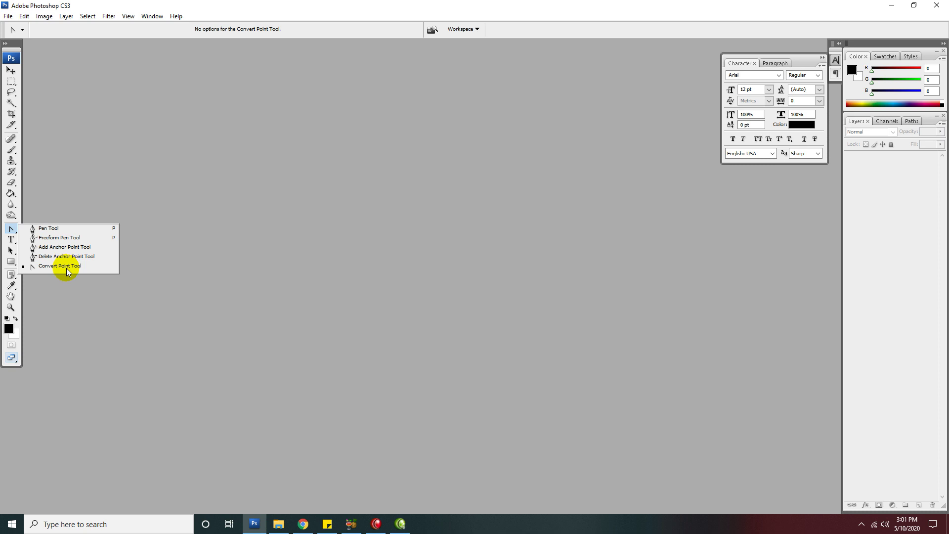
left_click(10, 228)
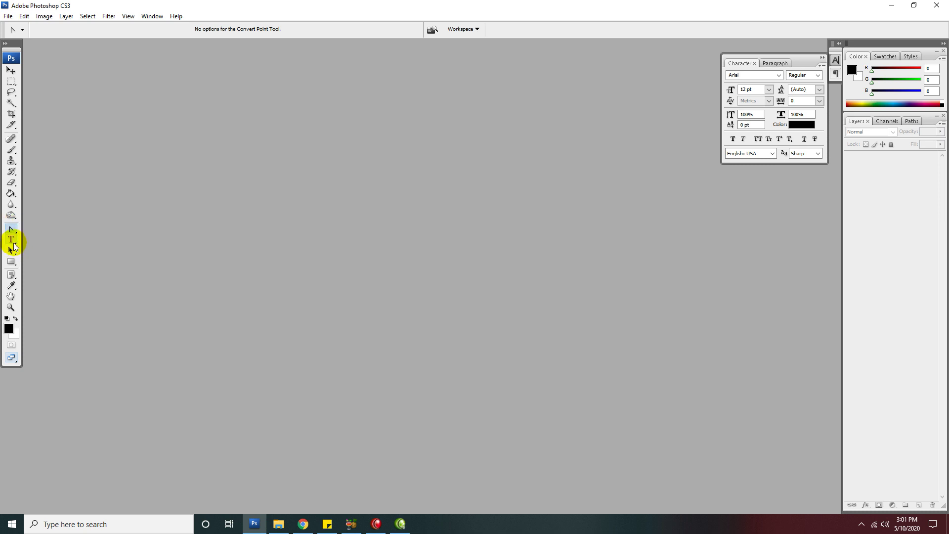
left_click(13, 244)
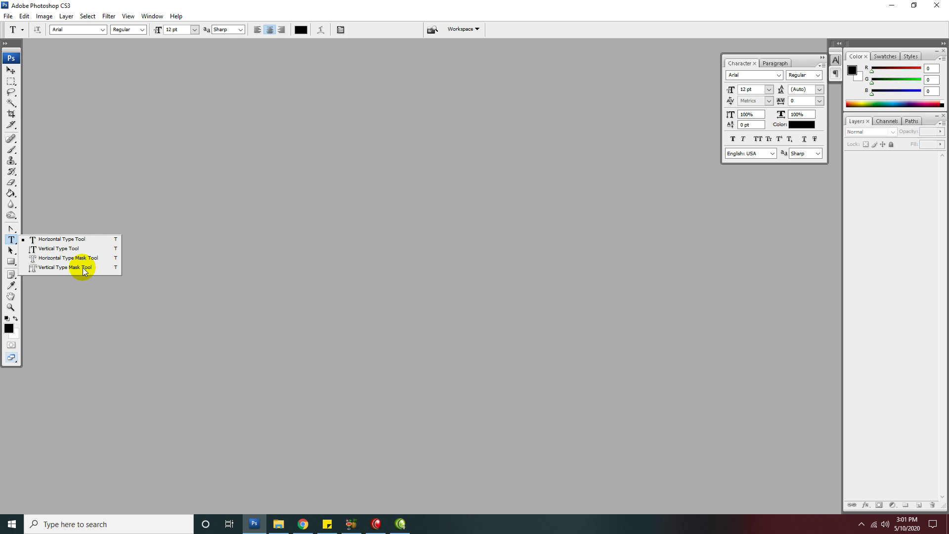
left_click(12, 252)
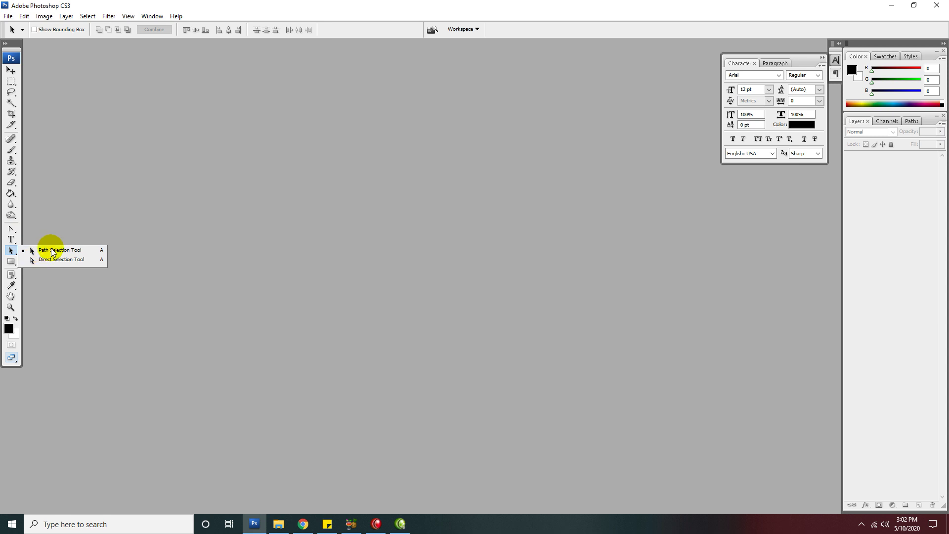
left_click(11, 263)
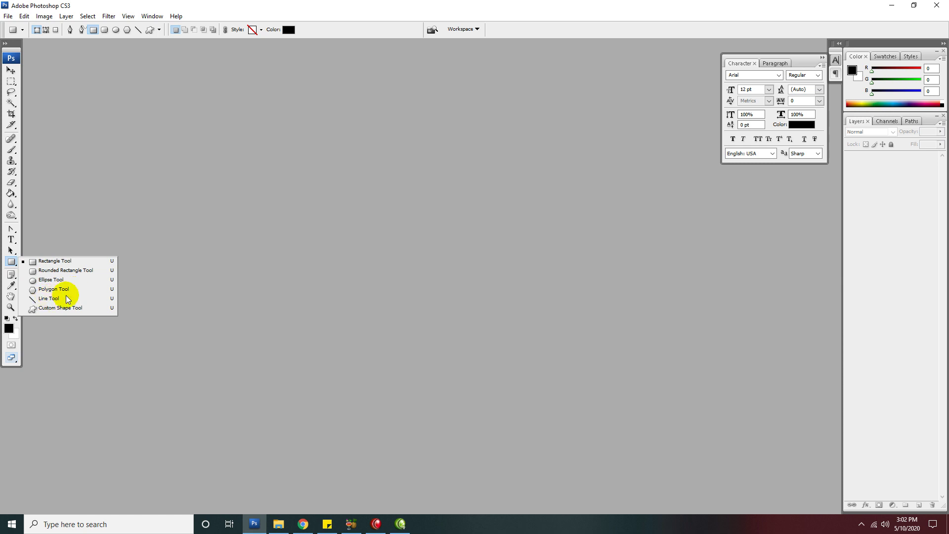
Activate the Custom Shape tool and look through its drawing options and the library of custom shapes
left_click(46, 309)
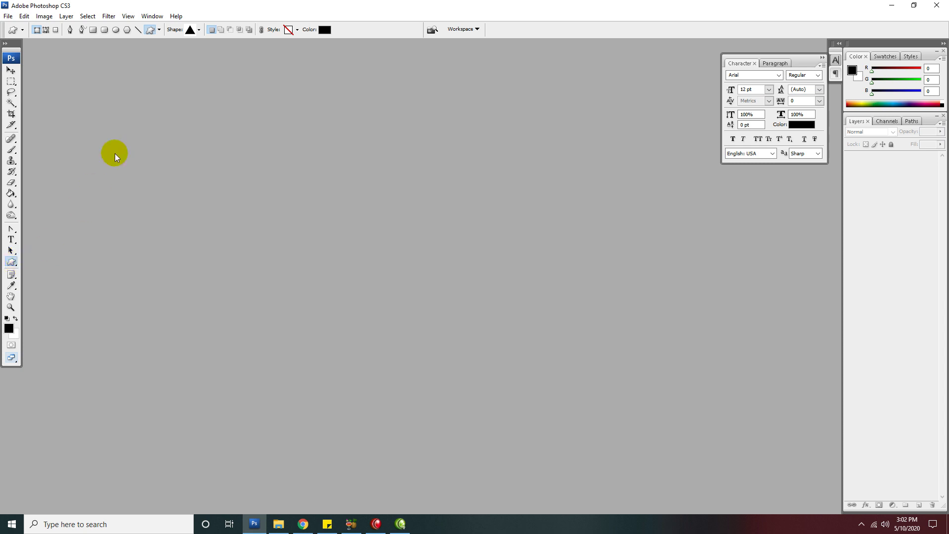
left_click(160, 30)
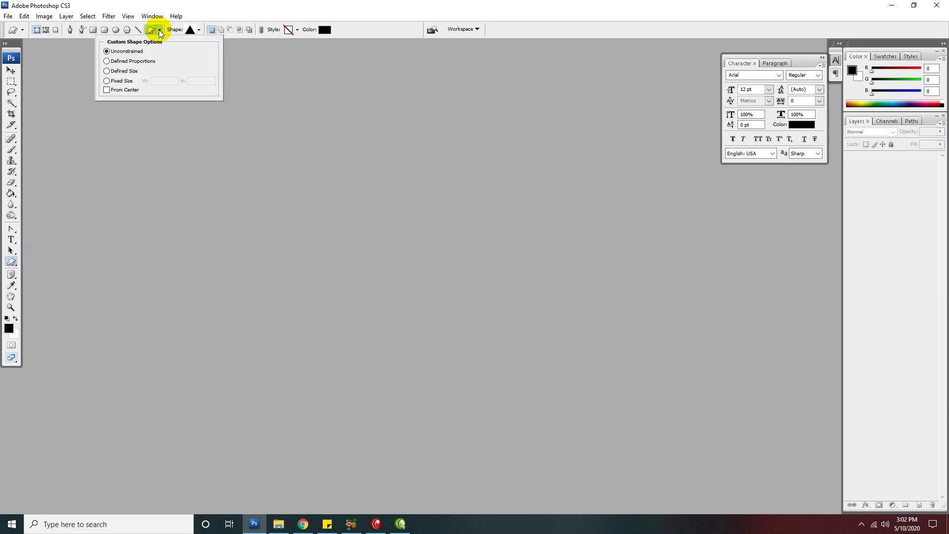
left_click(158, 32)
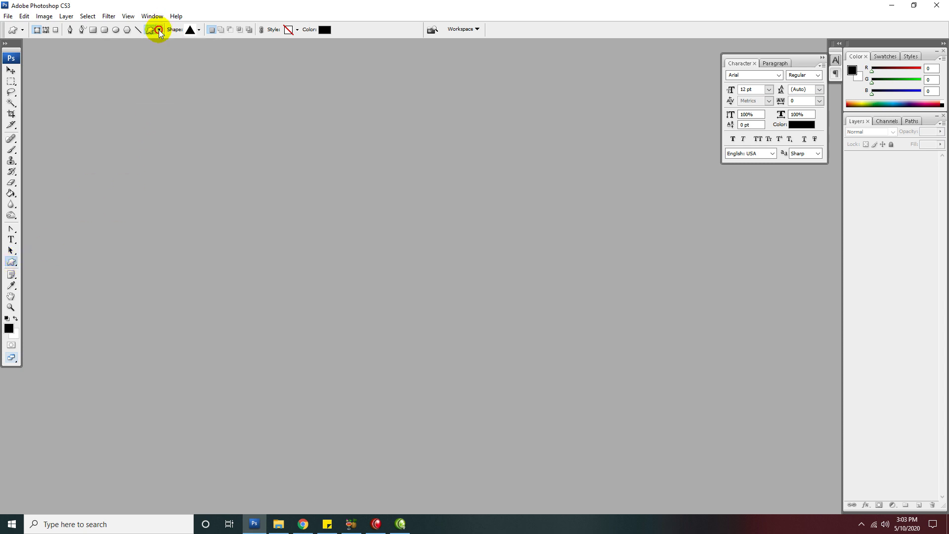
left_click(200, 31)
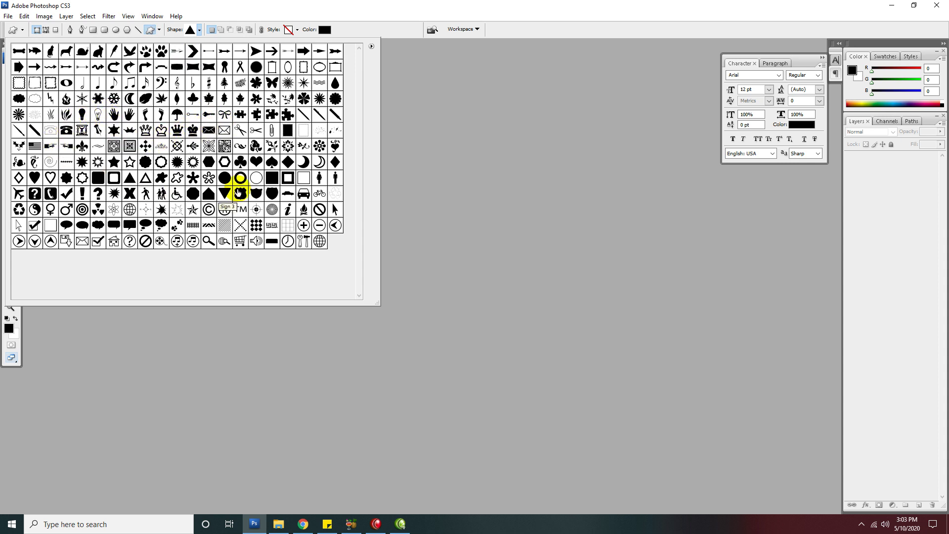
left_click(198, 31)
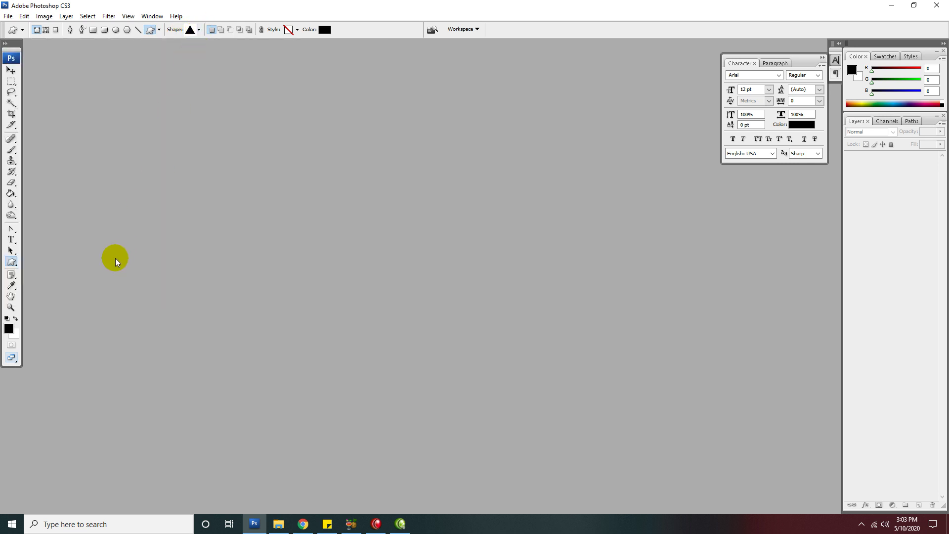
Examine the Notes and Eyedropper tools with their variants, and activate the Hand tool
left_click(13, 277)
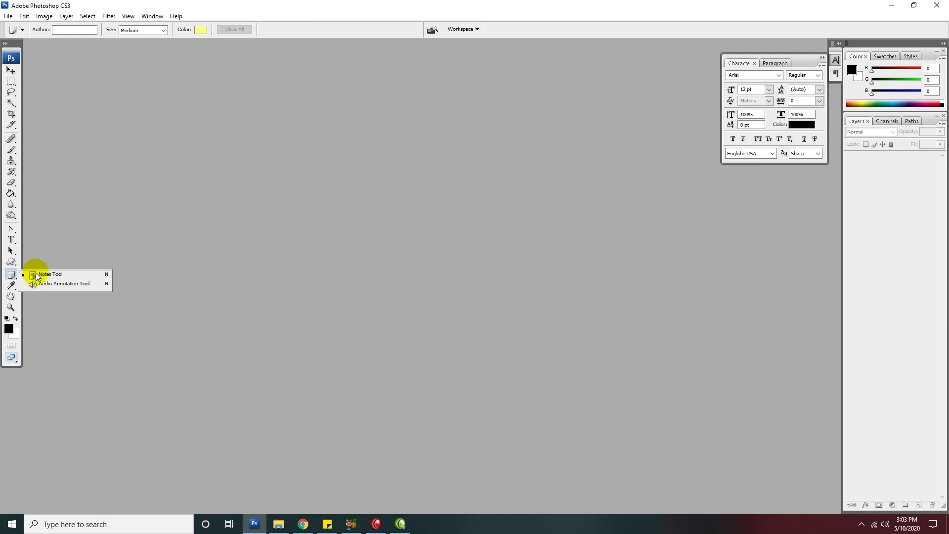
left_click(12, 287)
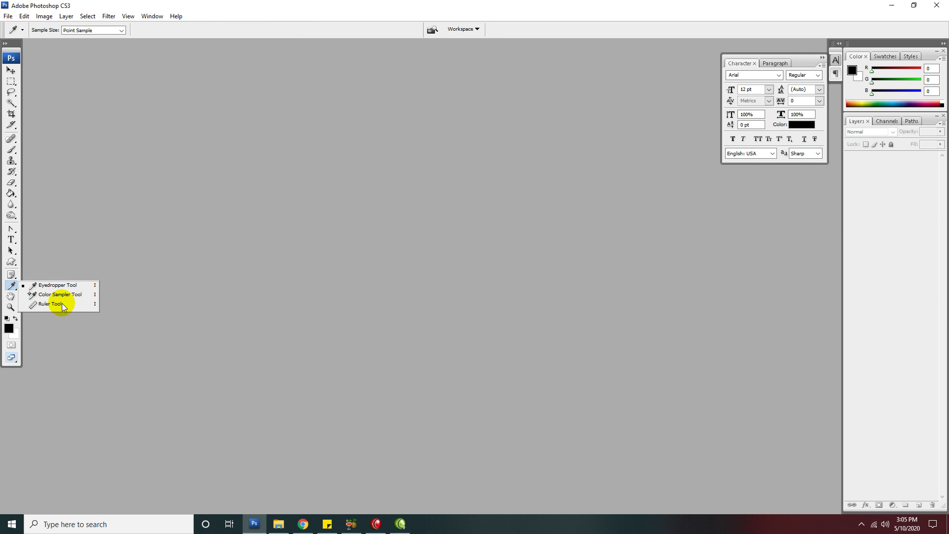
left_click(12, 297)
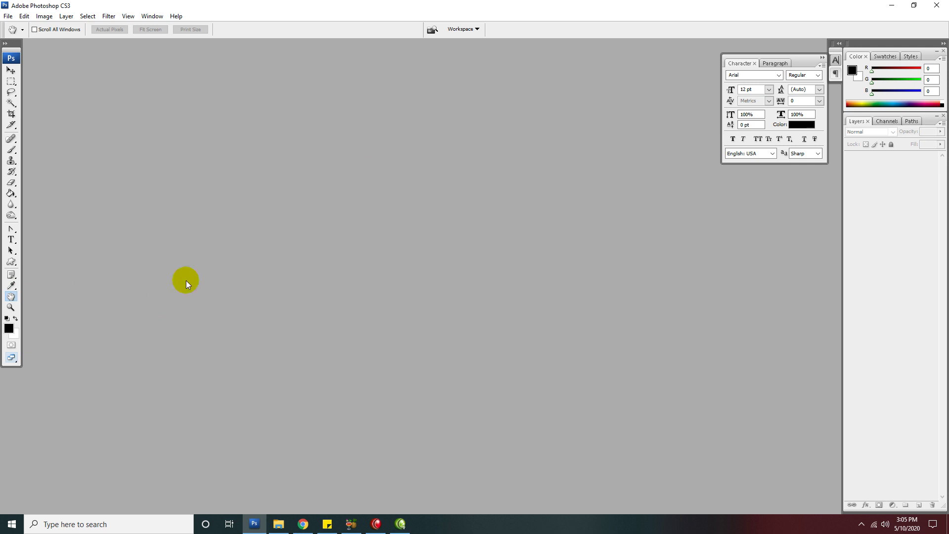
left_click(12, 297)
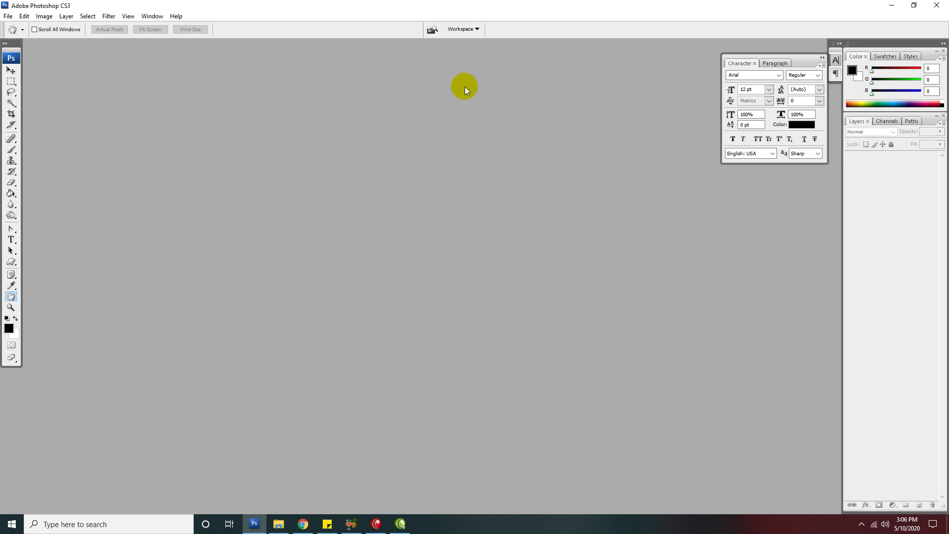
Hide the Character panel and show it again in the workspace
left_click(152, 18)
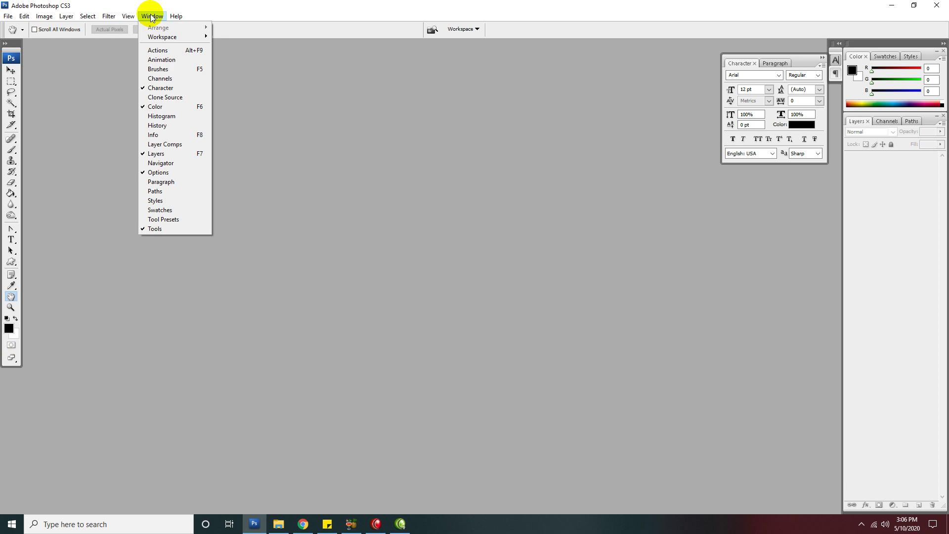
left_click(162, 91)
left_click(153, 16)
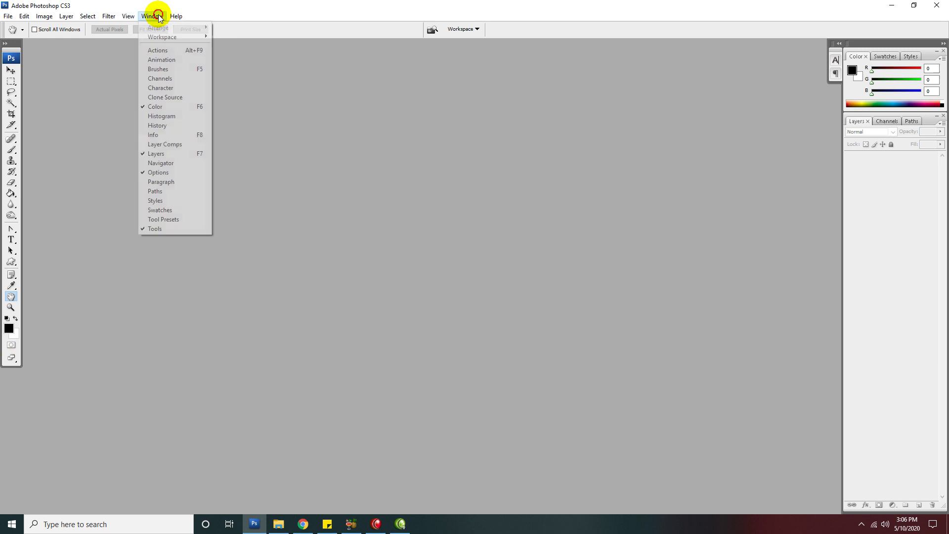
left_click(165, 88)
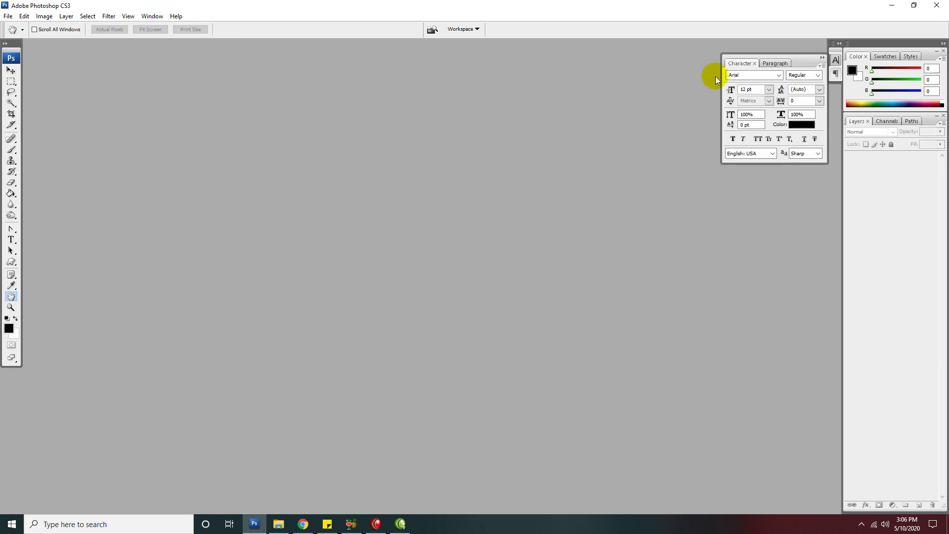
mouse_move(758, 59)
left_mouse_down()
mouse_move(760, 46)
mouse_move(755, 61)
left_mouse_up()
left_click(151, 16)
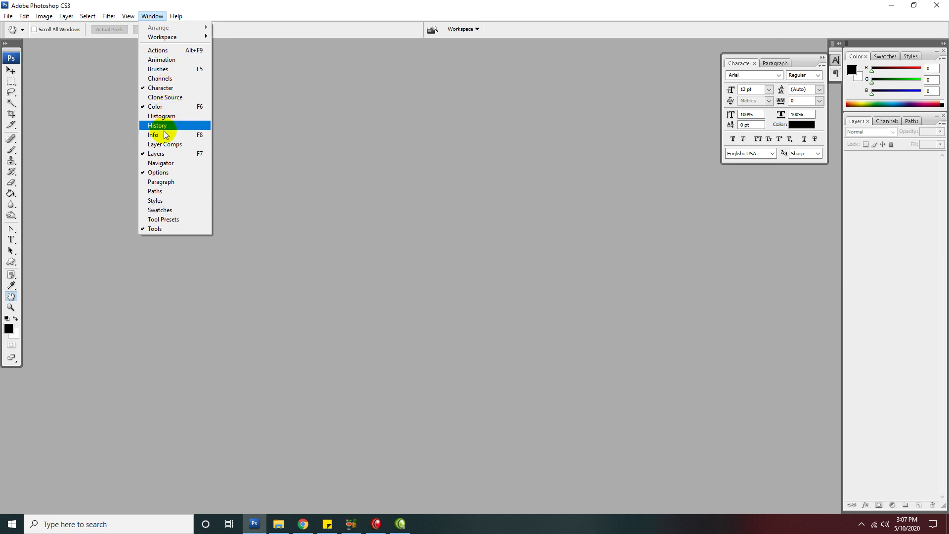
left_click(154, 17)
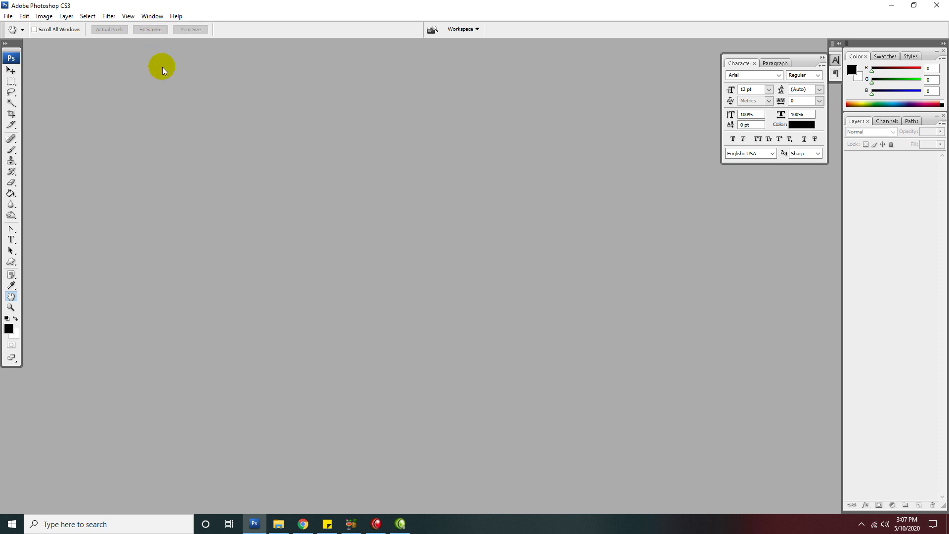